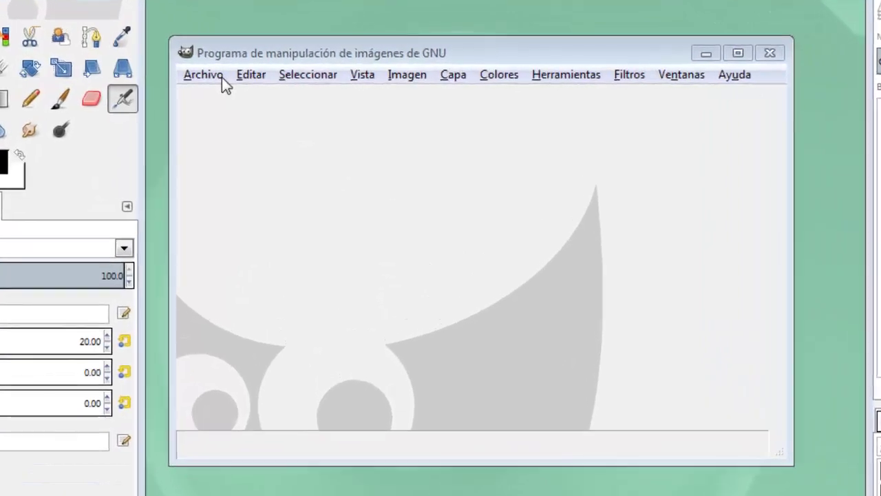
Open the photo P1080065.JPG from the Desktop via Archivo > Abrir
left_click(272, 77)
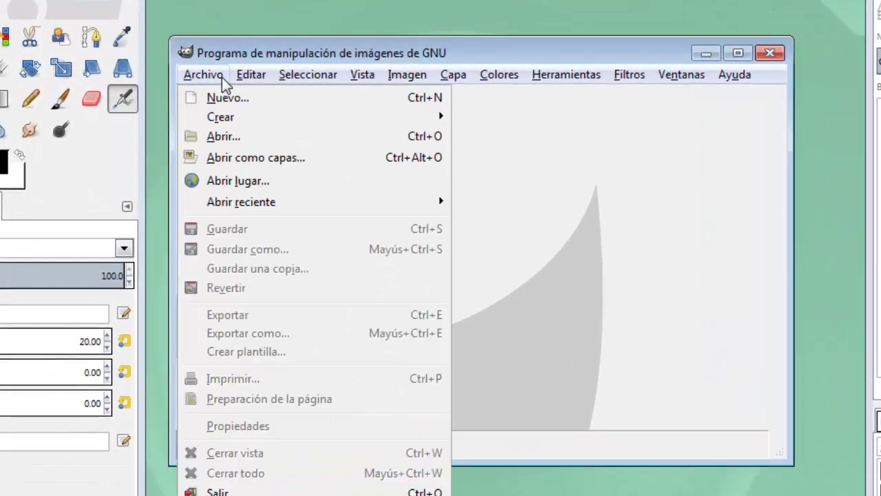
left_click(234, 138)
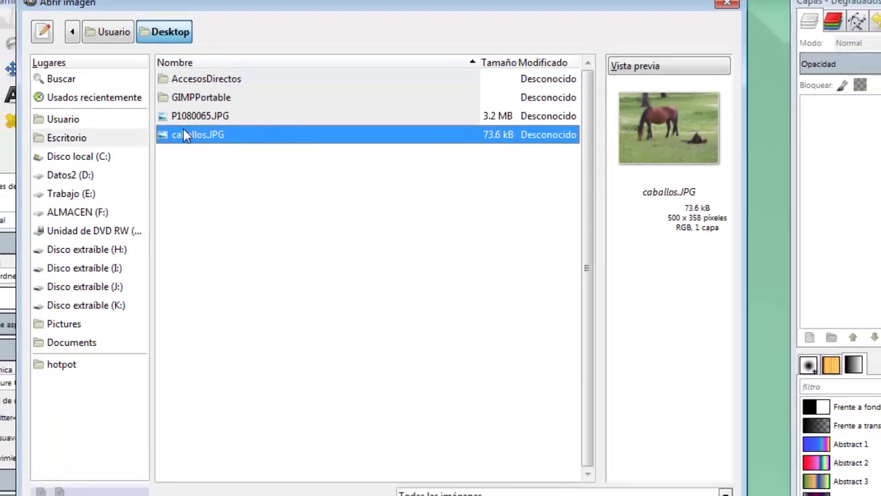
left_click(217, 114)
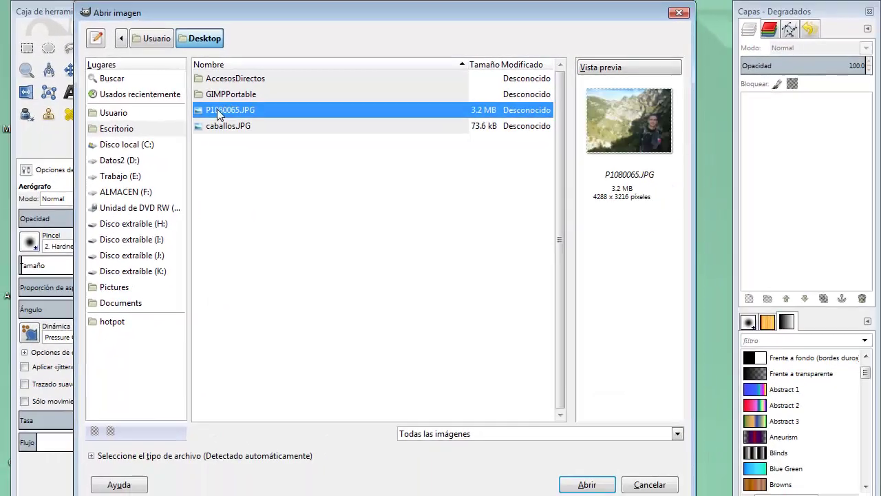
left_click(585, 484)
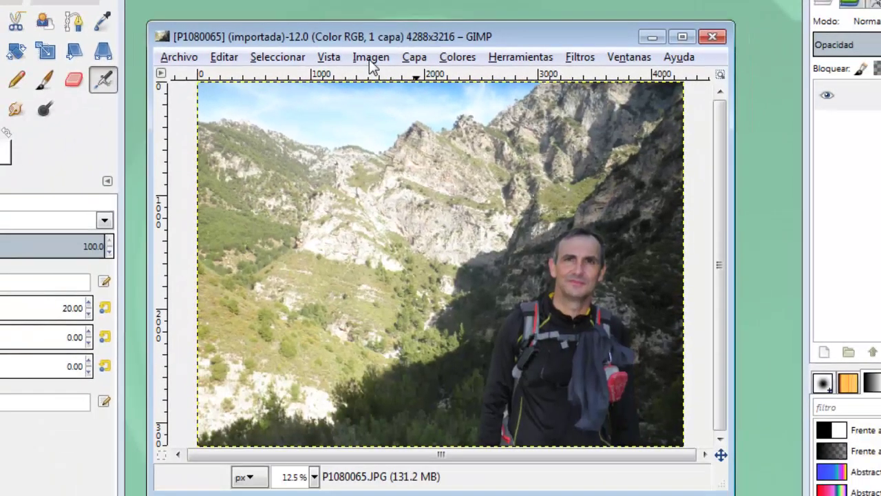
Check Image Properties to confirm the 4288 x 3216 pixel size, then close it
left_click(370, 61)
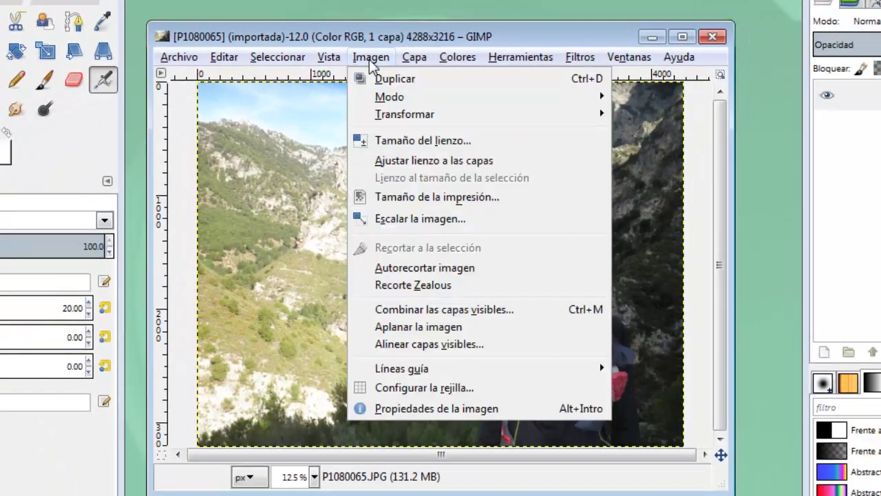
left_click(477, 417)
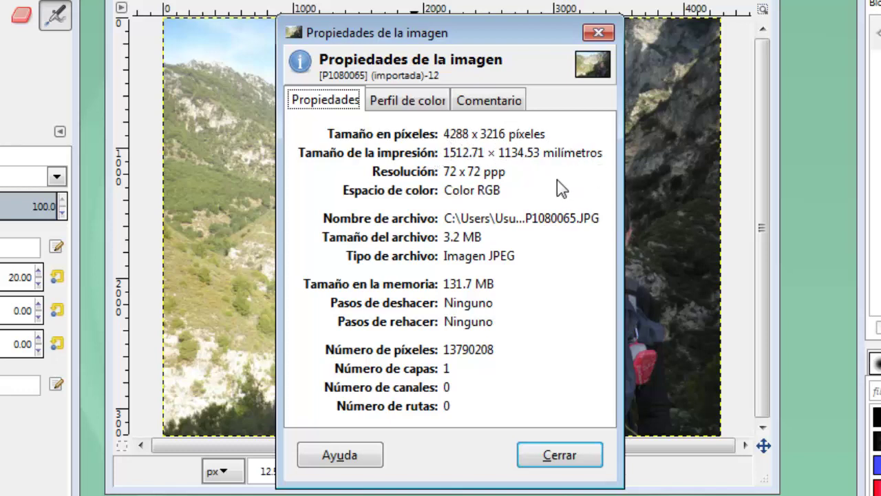
left_click(579, 458)
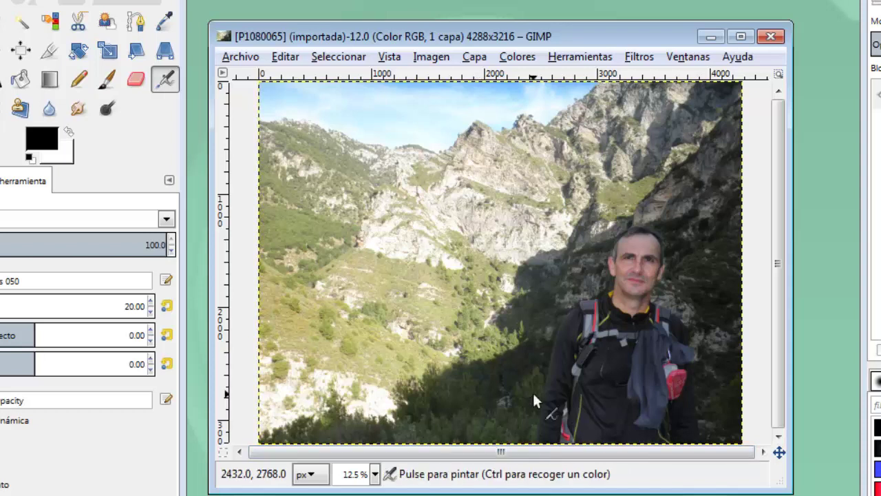
Scale the image to width 800, with height updating to 600 pixels
left_click(432, 57)
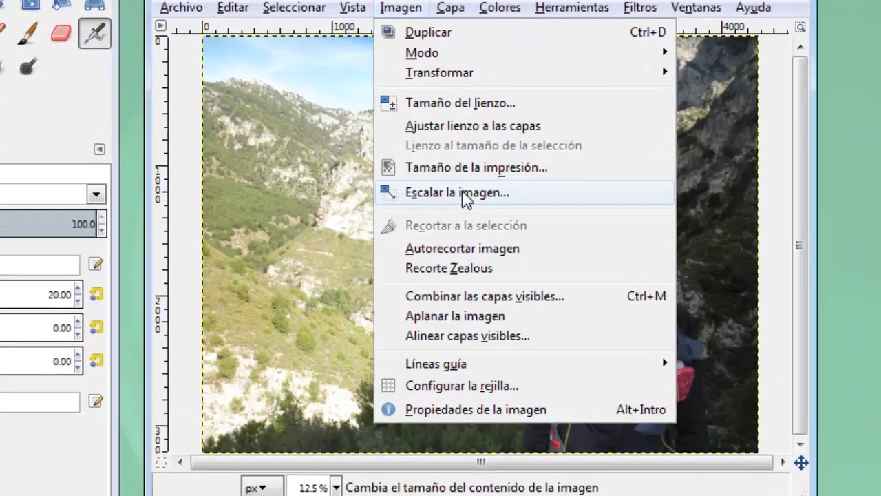
left_click(468, 218)
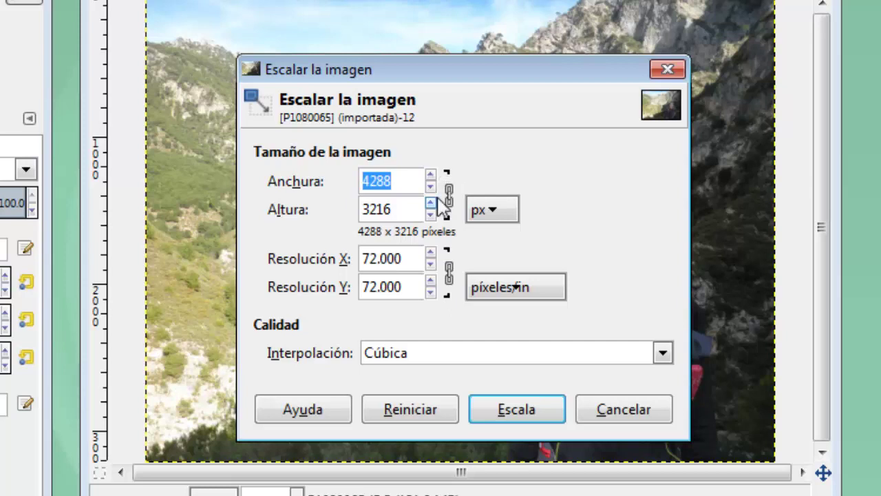
left_click_drag(397, 182, 372, 181)
type("800")
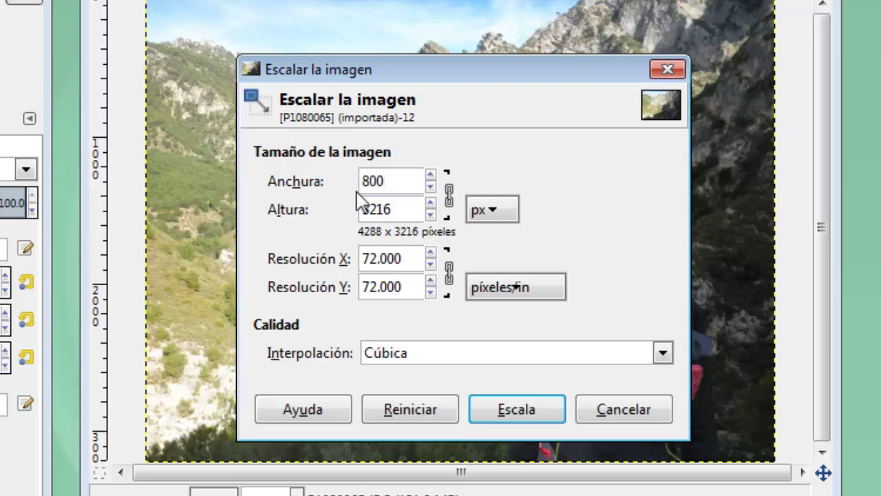
left_click(409, 212)
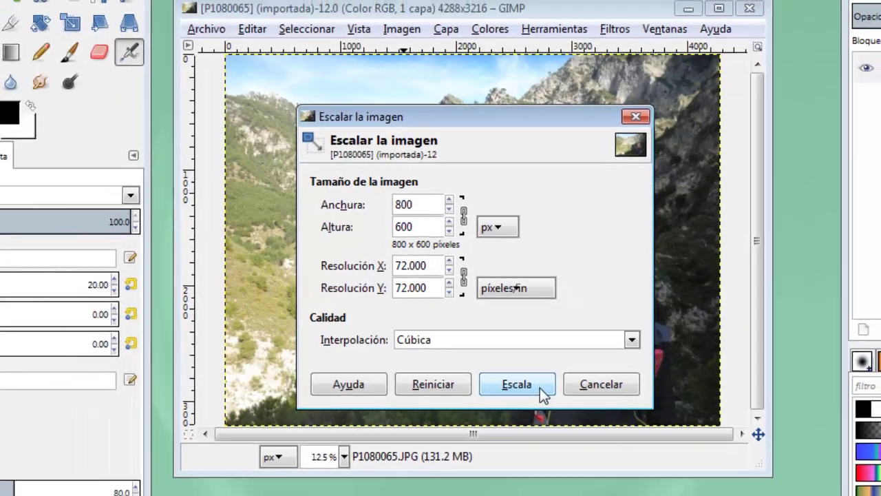
left_click(540, 388)
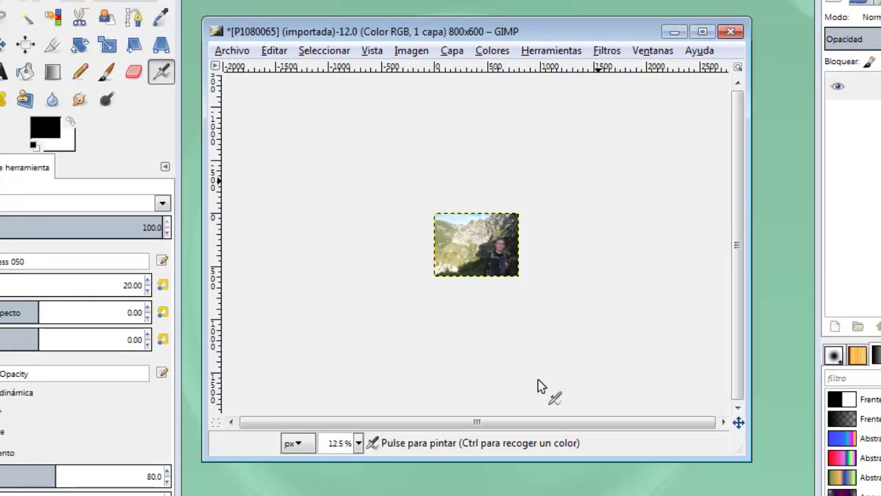
View the 800x600 photo at 1:1 (100%) zoom and scroll through it
left_click(372, 52)
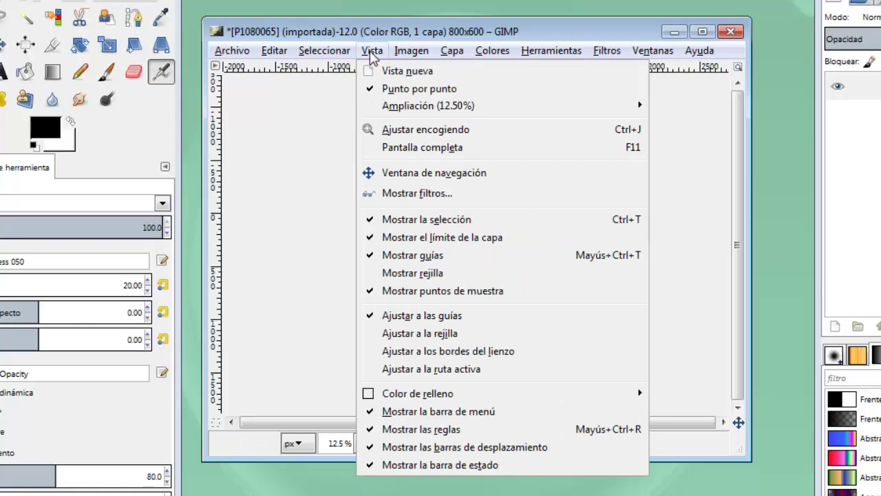
mouse_move(429, 105)
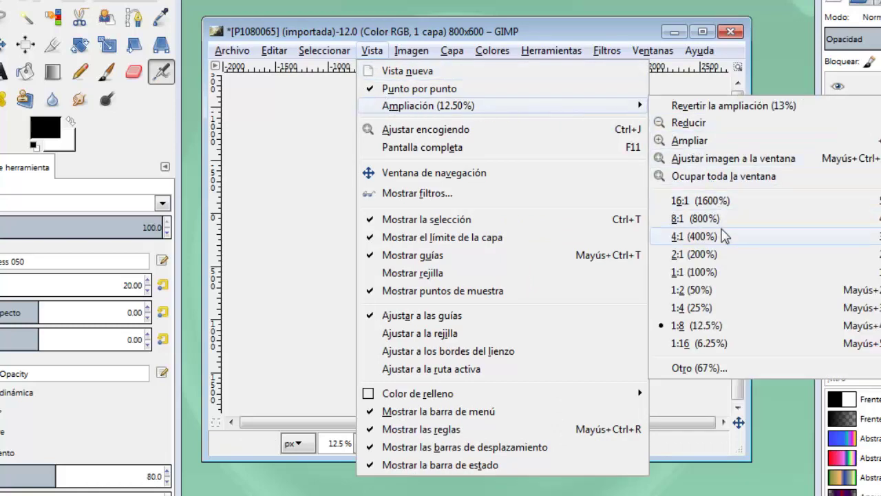
left_click(721, 274)
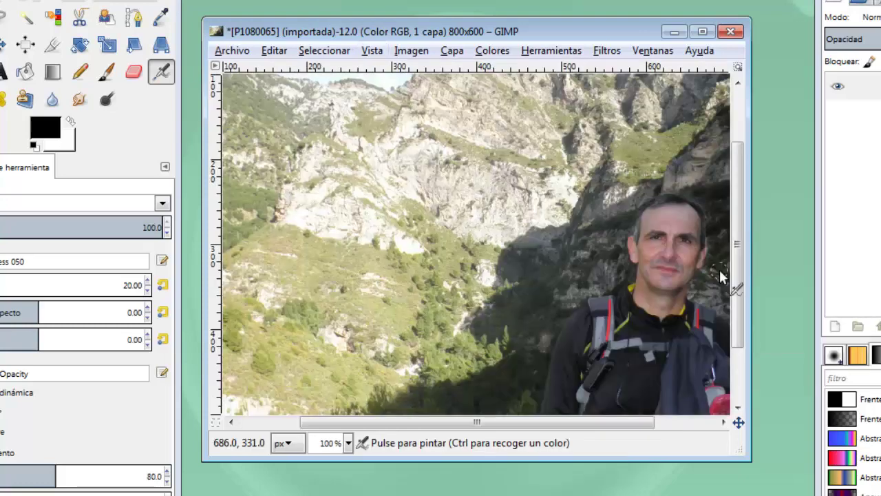
mouse_move(736, 282)
left_mouse_down()
mouse_move(752, 352)
mouse_move(737, 228)
left_mouse_up()
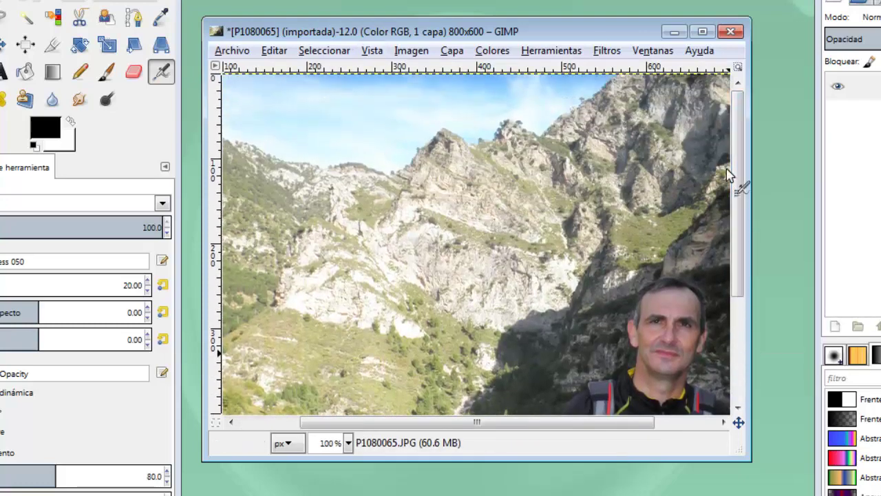
left_click(232, 55)
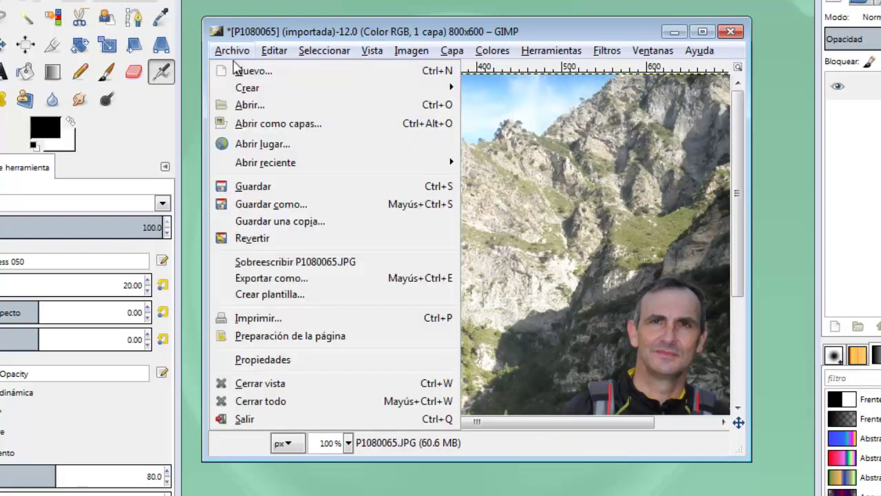
Export the image as fotografiacampo.JPG to the Desktop at quality 90
left_click(267, 278)
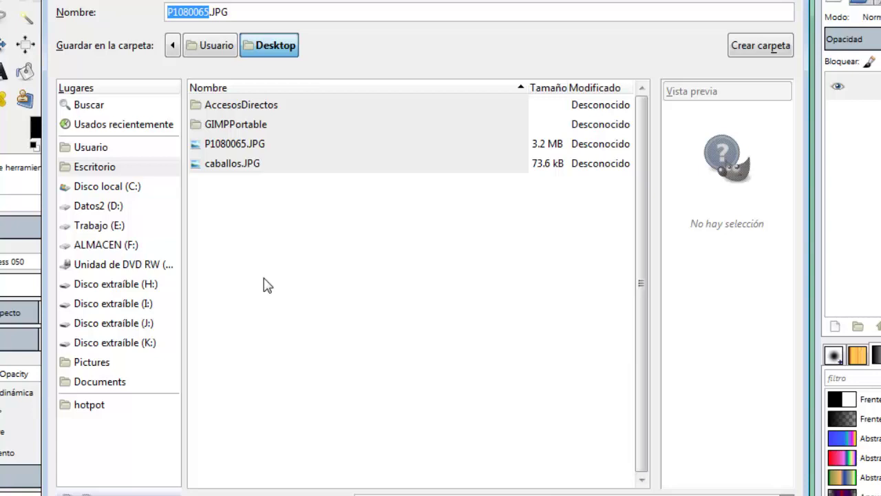
type("foto")
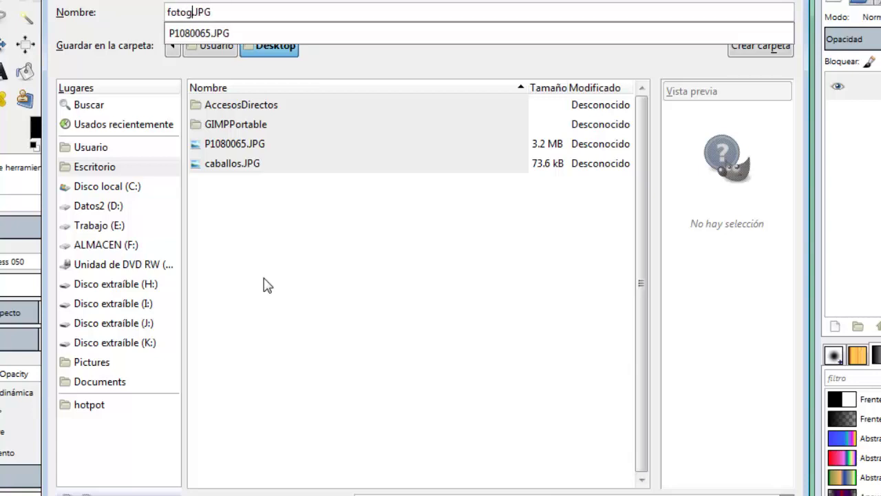
type("grafia")
type("campo")
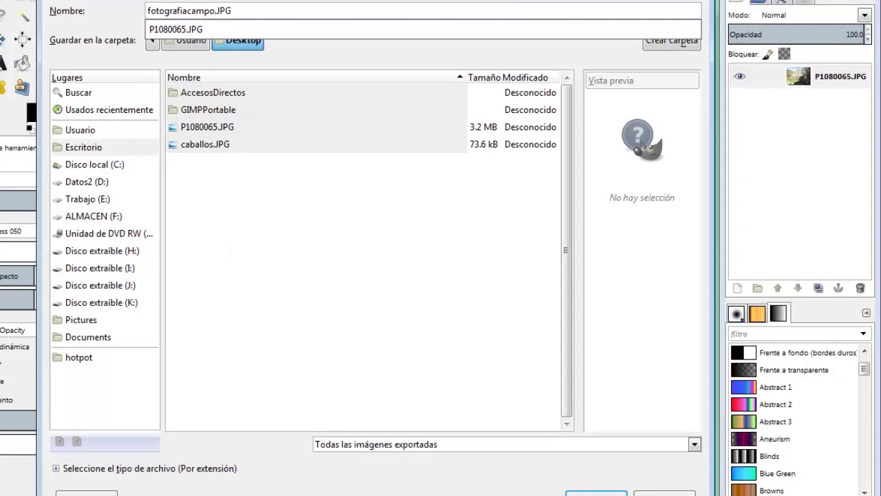
key("Escape")
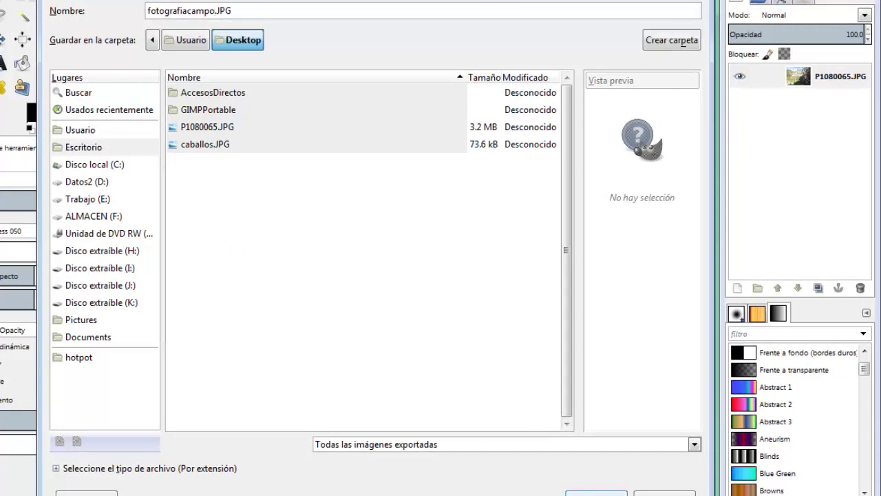
left_click(596, 493)
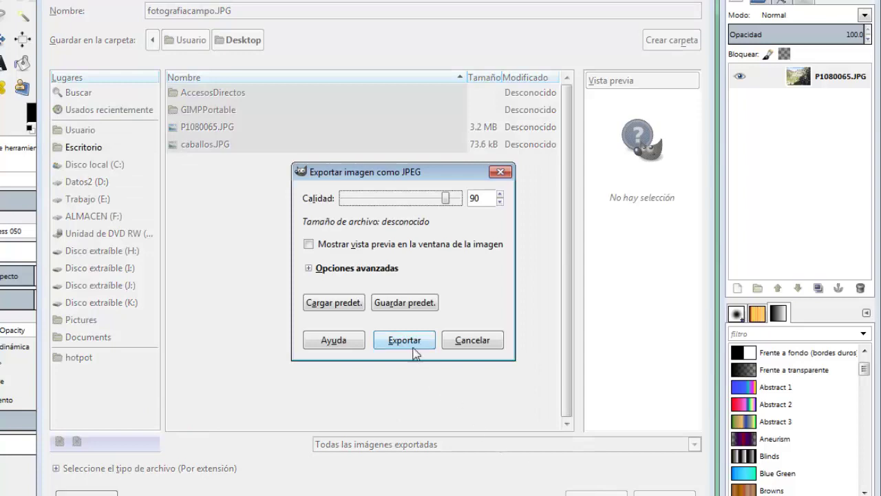
left_click(413, 348)
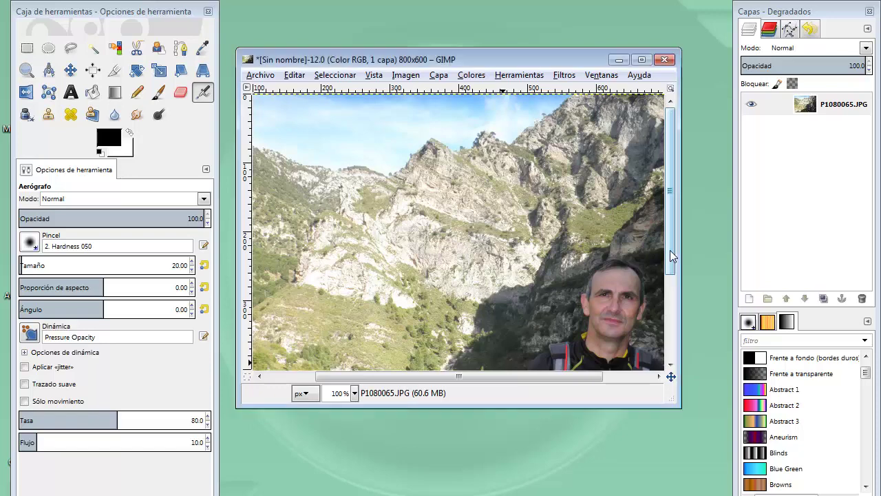
left_click_drag(672, 256, 671, 309)
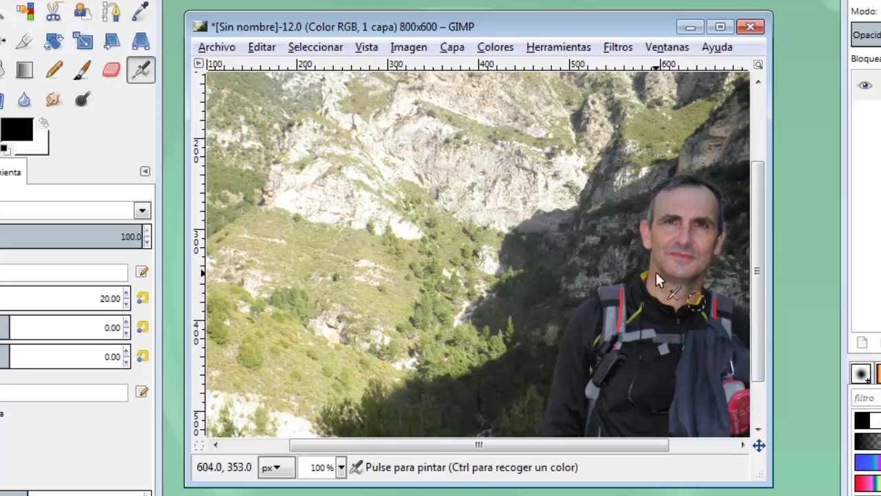
Scale the photo to width 400, giving 400x300 pixels
left_click(413, 49)
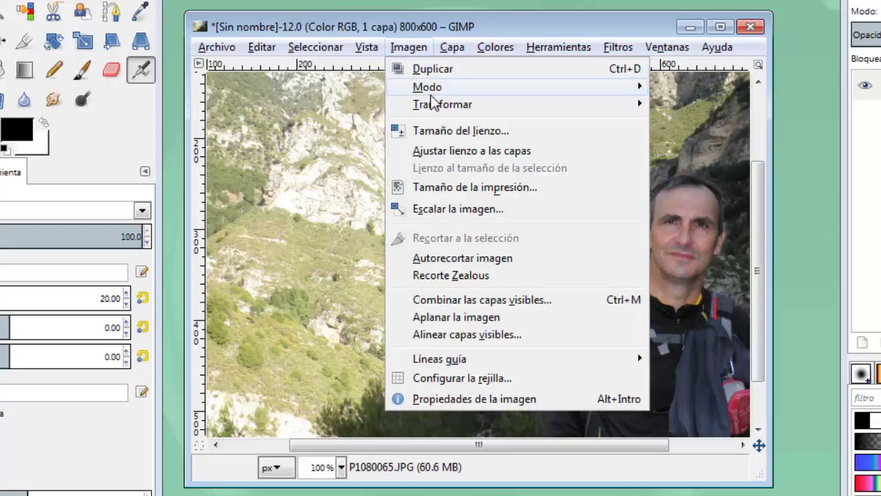
left_click(455, 208)
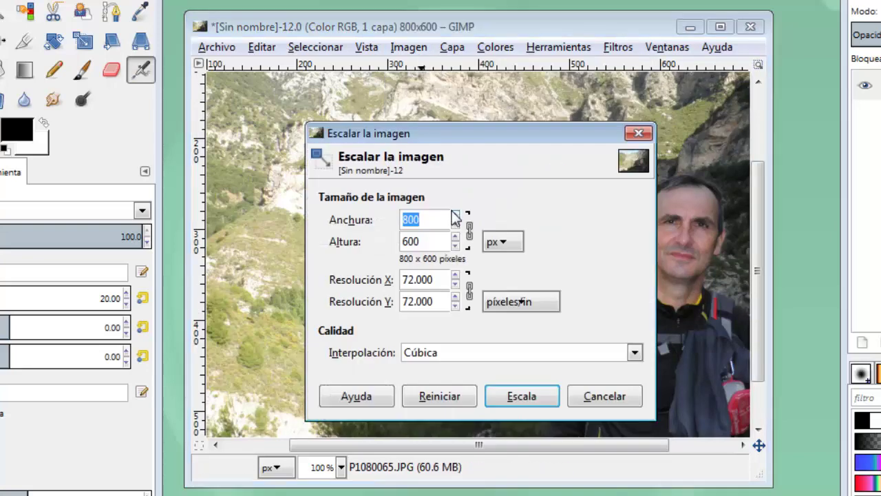
type("40")
type("0")
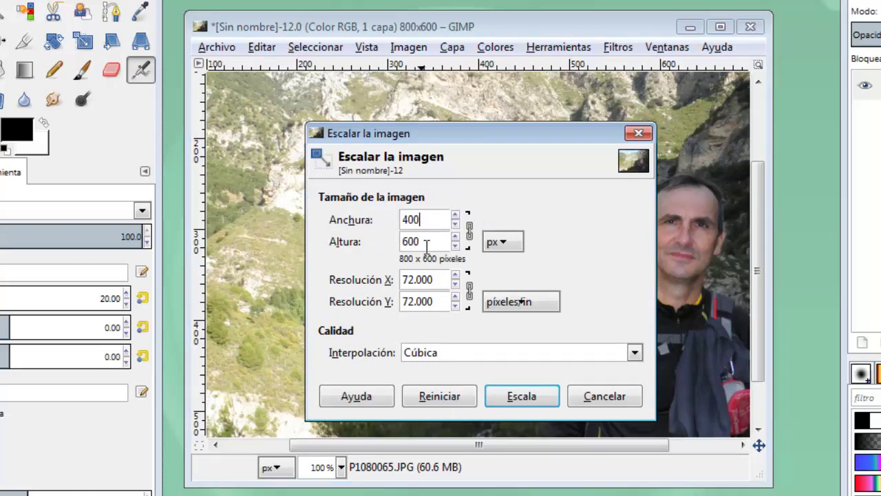
left_click(428, 242)
left_click(517, 399)
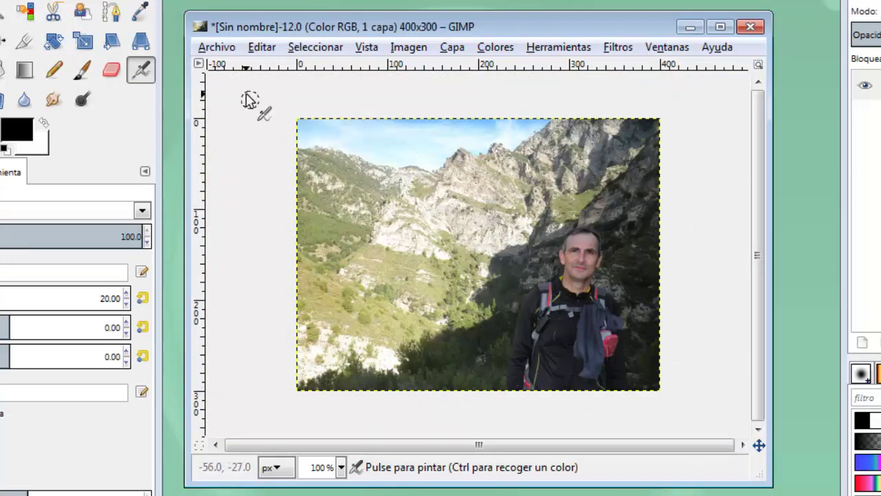
Export it as fotografiacampo2.JPG to the Desktop at JPEG quality 90
left_click(219, 48)
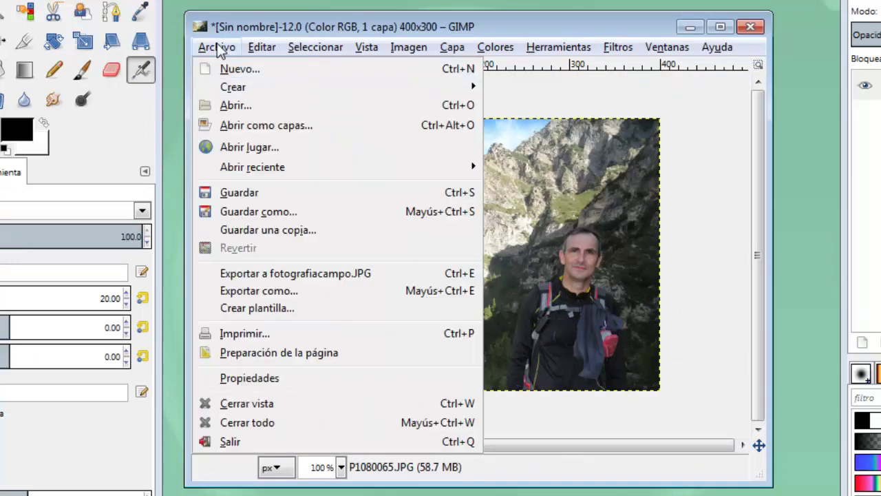
left_click(270, 295)
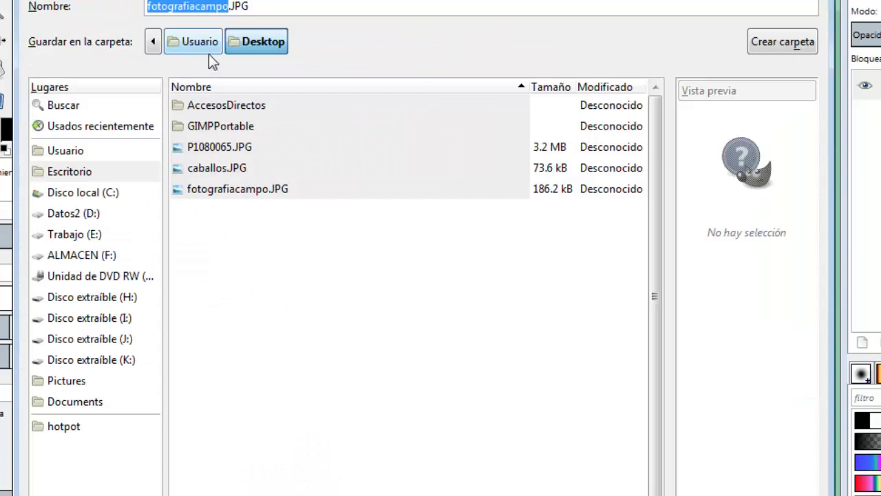
left_click(231, 6)
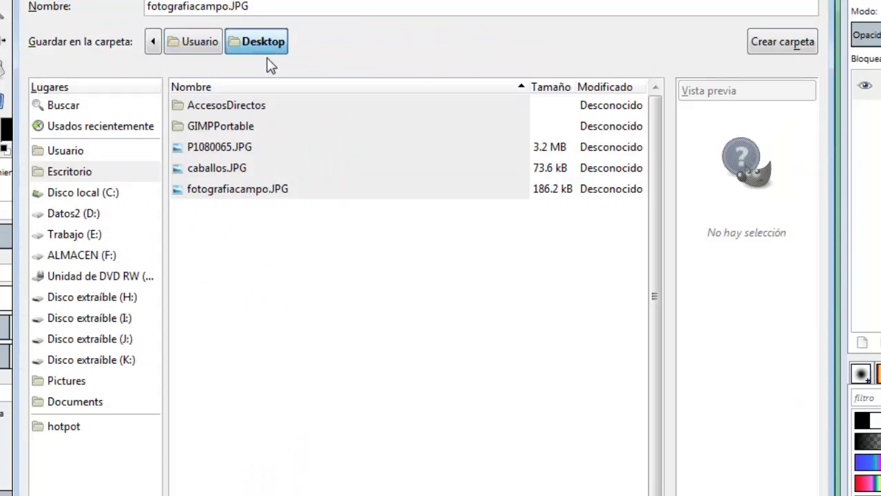
type("2")
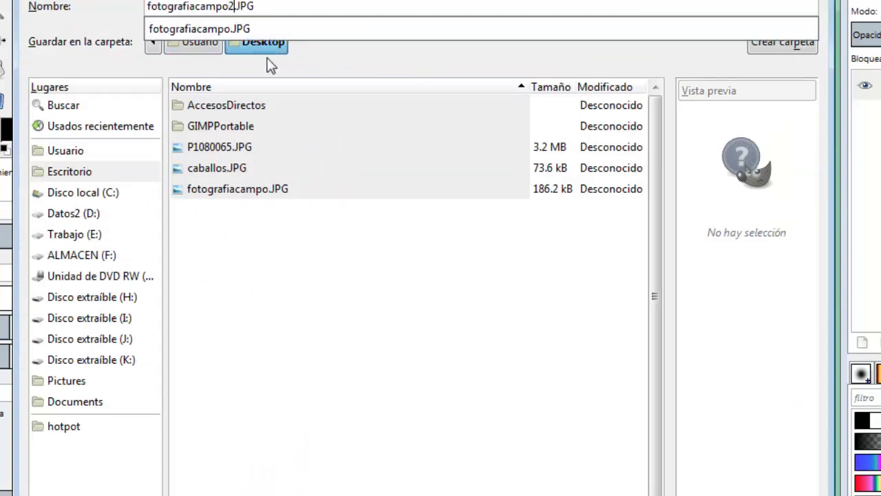
key("Return")
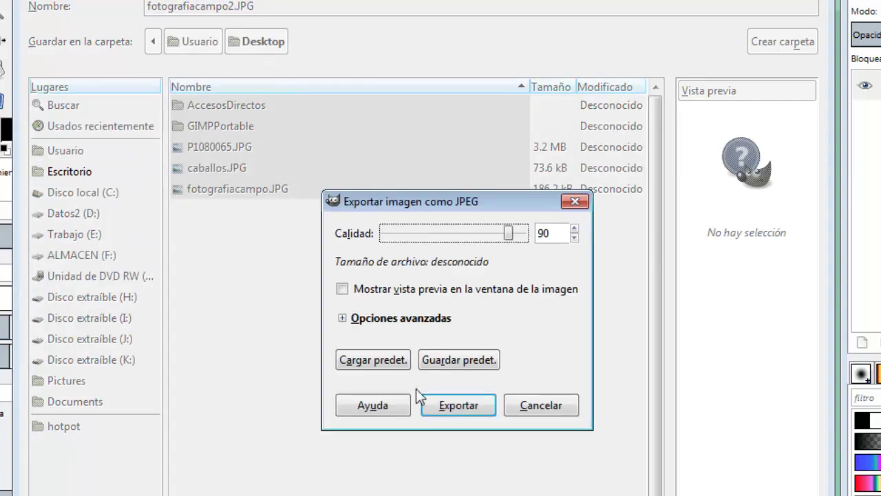
left_click(447, 412)
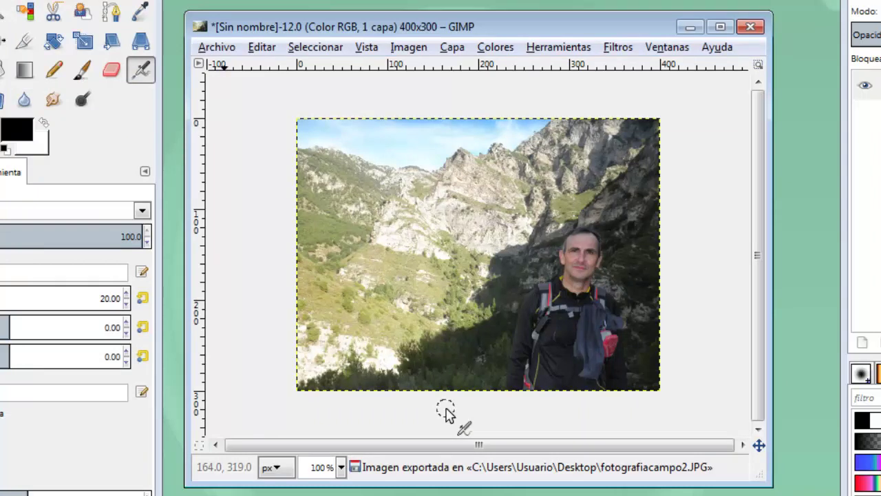
Rescale the photo to 800x600, then back down to 400x300
left_click(409, 48)
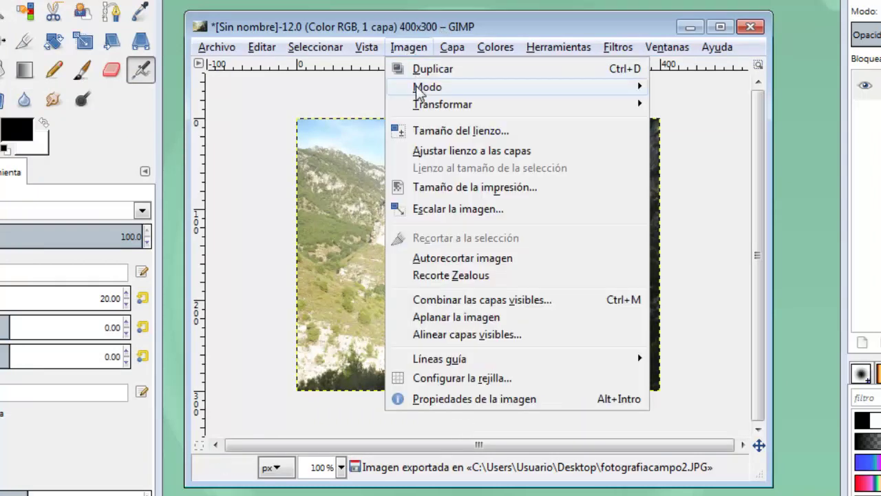
left_click(438, 209)
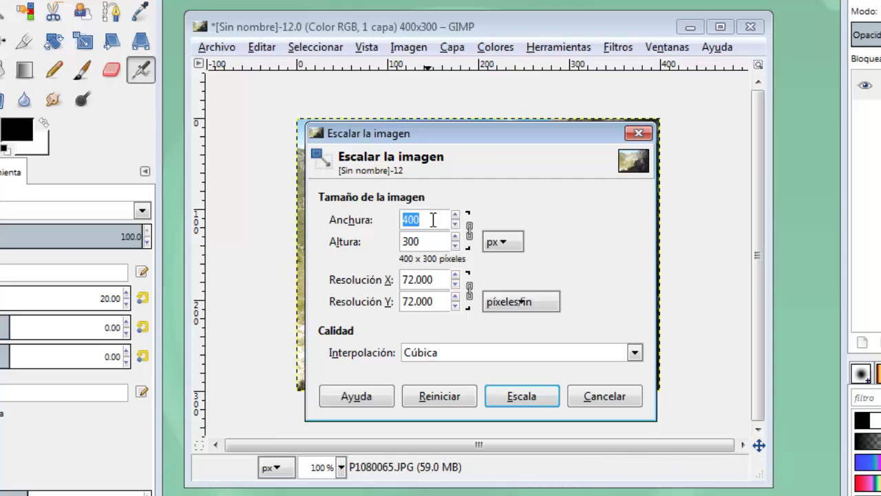
type("80")
type("0")
left_click(526, 400)
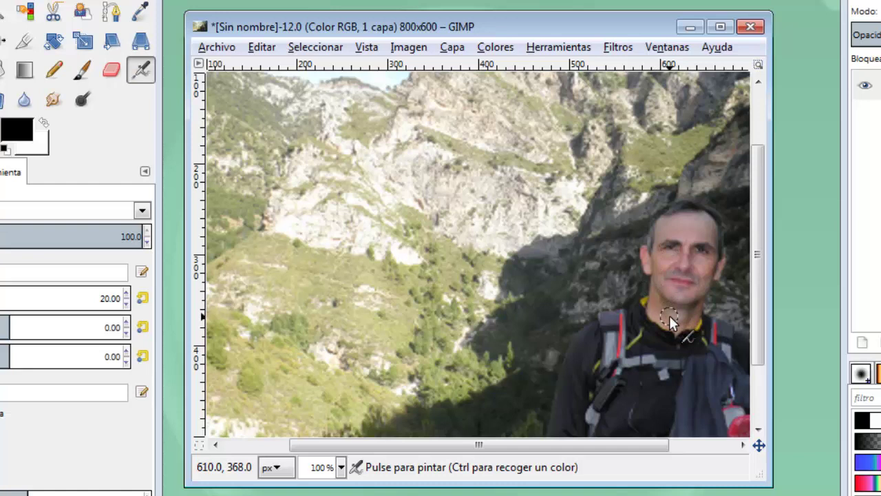
left_click(408, 50)
left_click(449, 209)
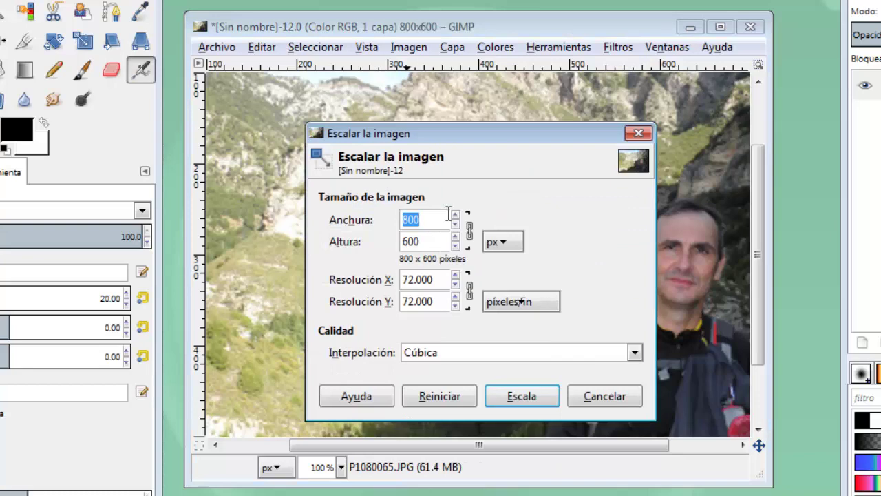
type("400")
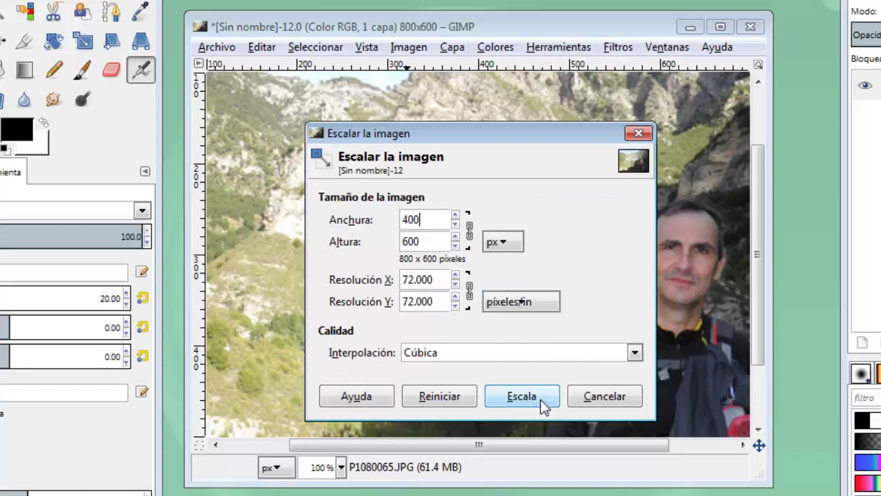
left_click(522, 396)
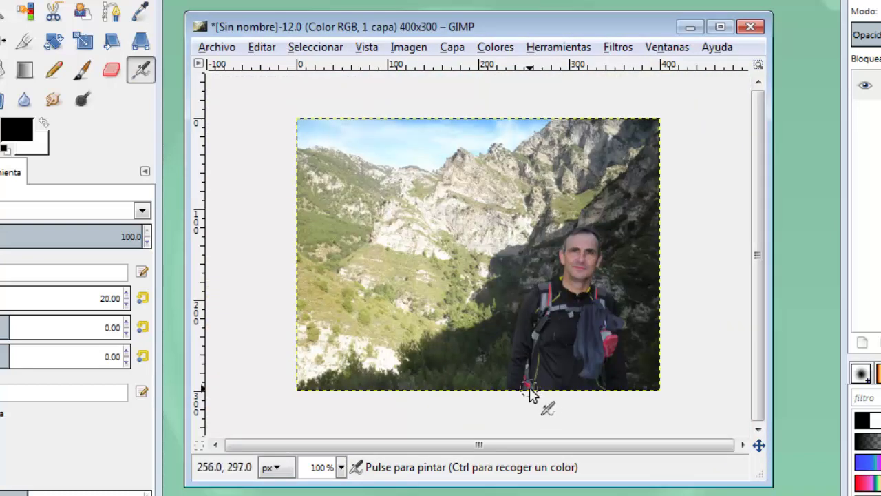
Export the 400x300 image as fotografiacampo3.JPG to the Desktop
left_click(219, 48)
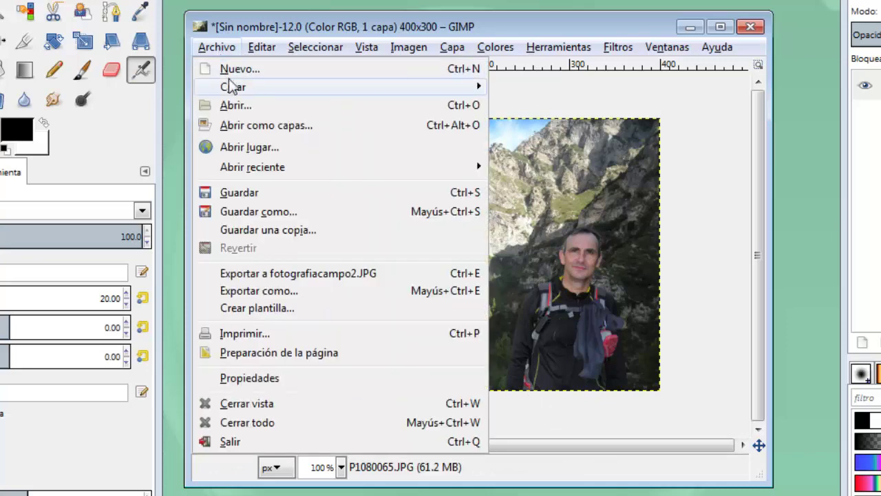
left_click(242, 288)
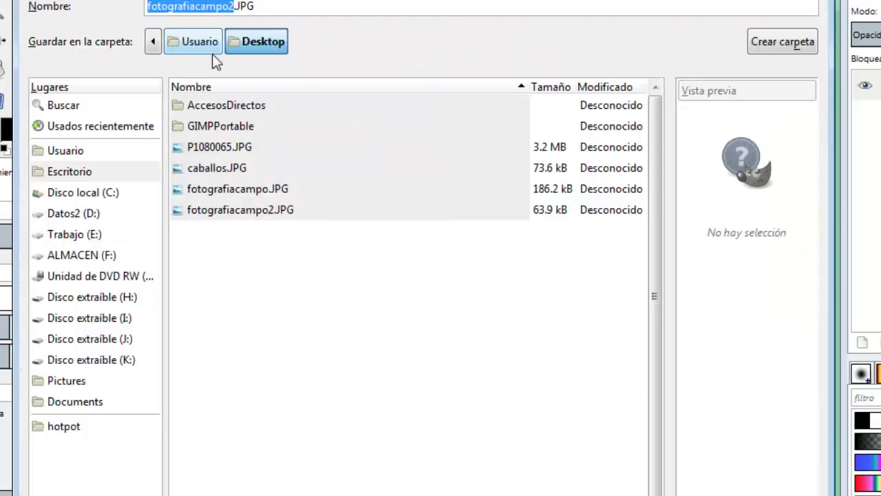
left_click(231, 6)
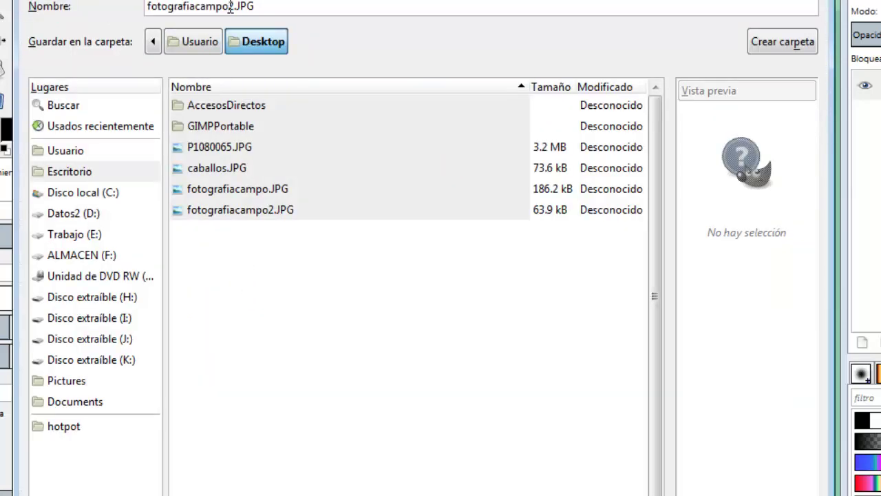
type("3")
key("Return")
key("Return")
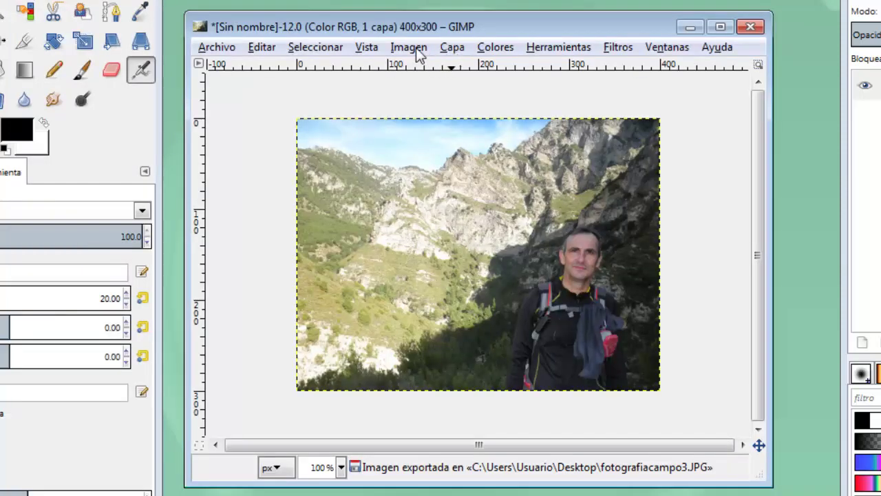
Scale the image to width 800, bringing it from 400x300 back to 800x600
left_click(417, 51)
left_click(449, 208)
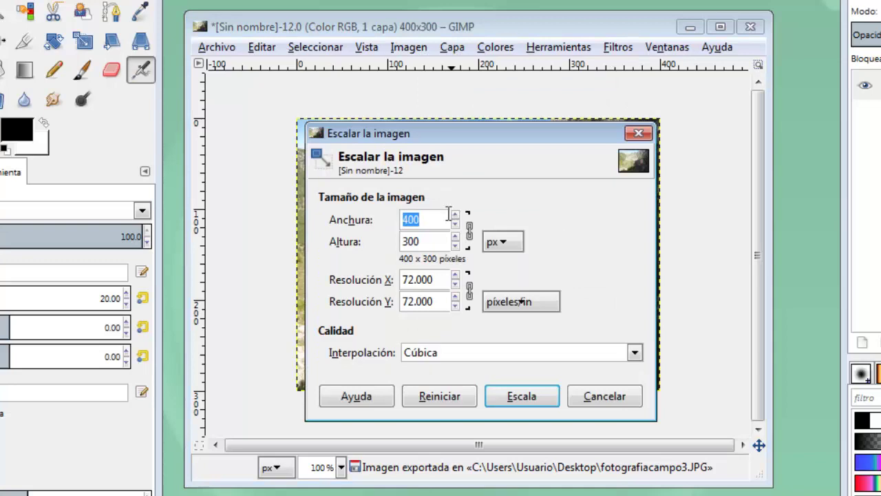
type("800")
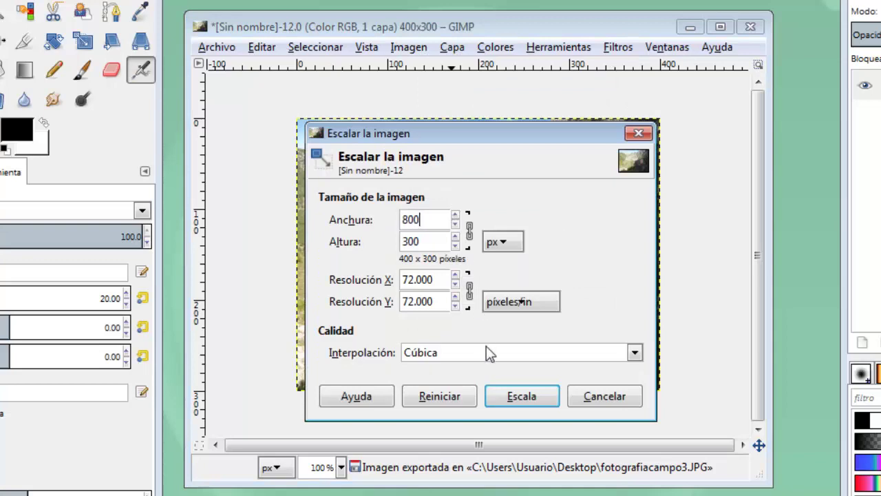
left_click(512, 400)
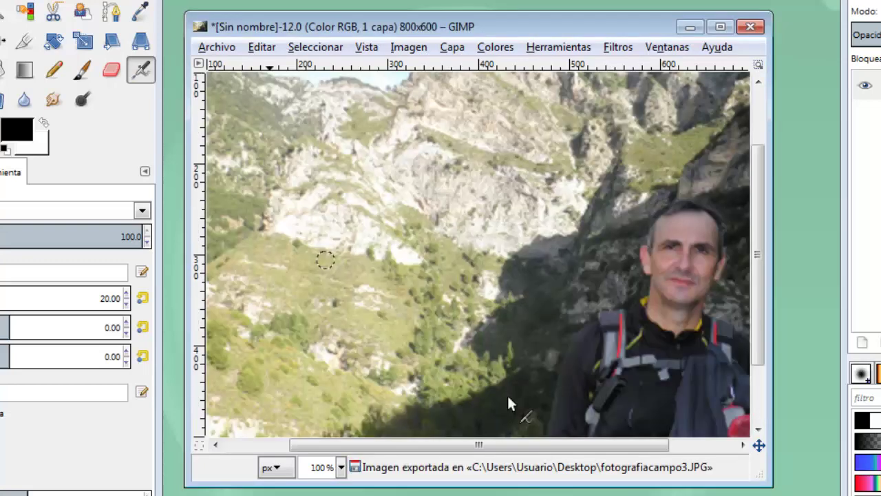